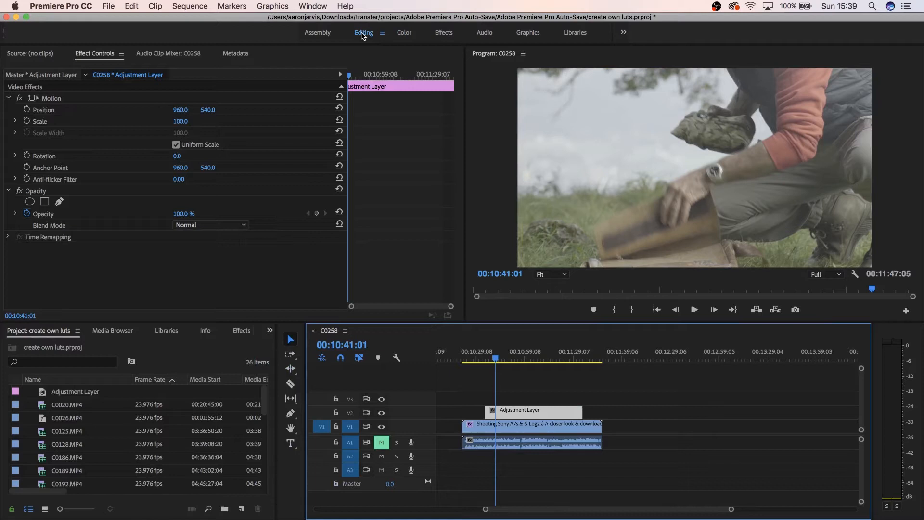
- Switch to the Color workspace and display the Lumetri Scopes for the footage under the playhead
{"action": "left_click", "coordinate": [408, 33]}
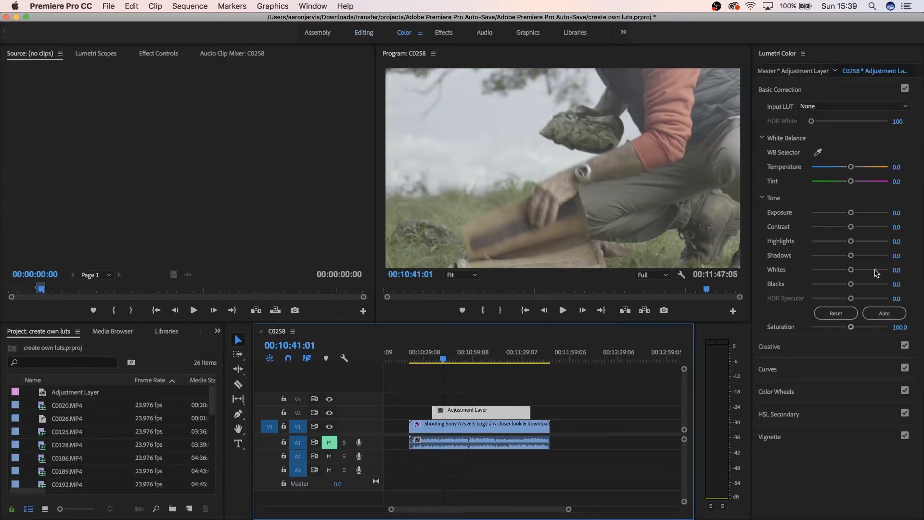
{"action": "left_click", "coordinate": [97, 52]}
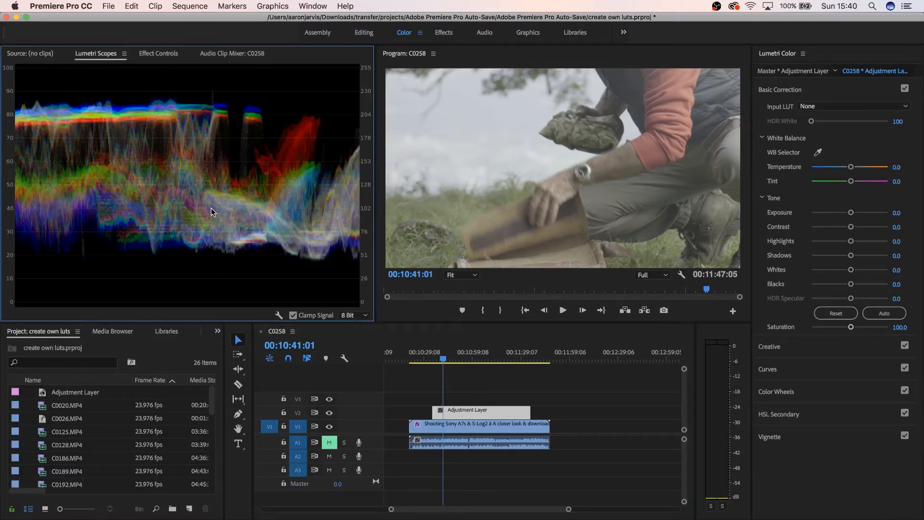
{"action": "left_click", "coordinate": [313, 5]}
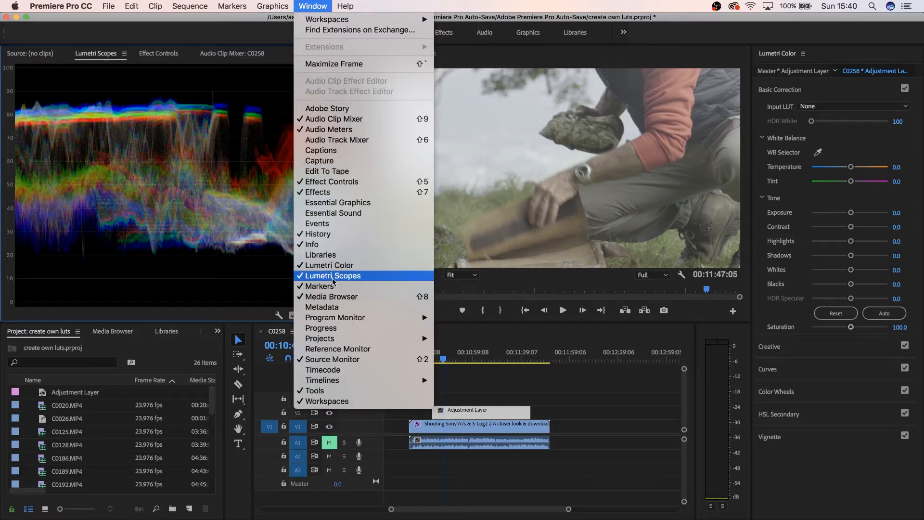
{"action": "left_click", "coordinate": [180, 252]}
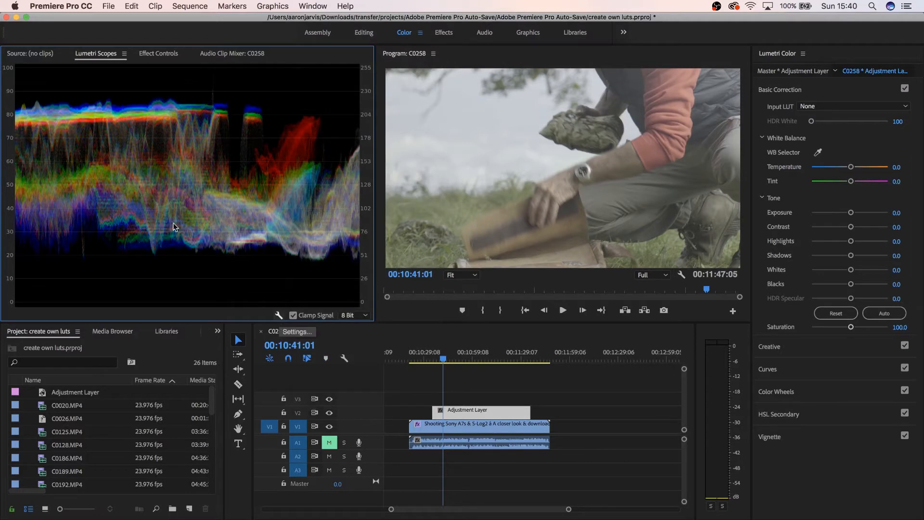
- Set the Lumetri Scopes to show only Parade (RGB), with Waveform (RGB) turned off
{"action": "left_click", "coordinate": [279, 315]}
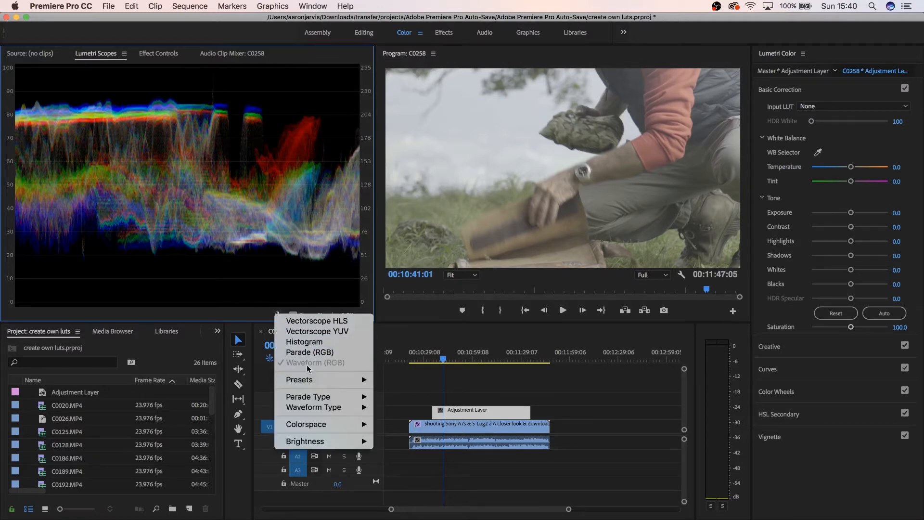
{"action": "left_click", "coordinate": [312, 353]}
{"action": "left_click", "coordinate": [280, 315]}
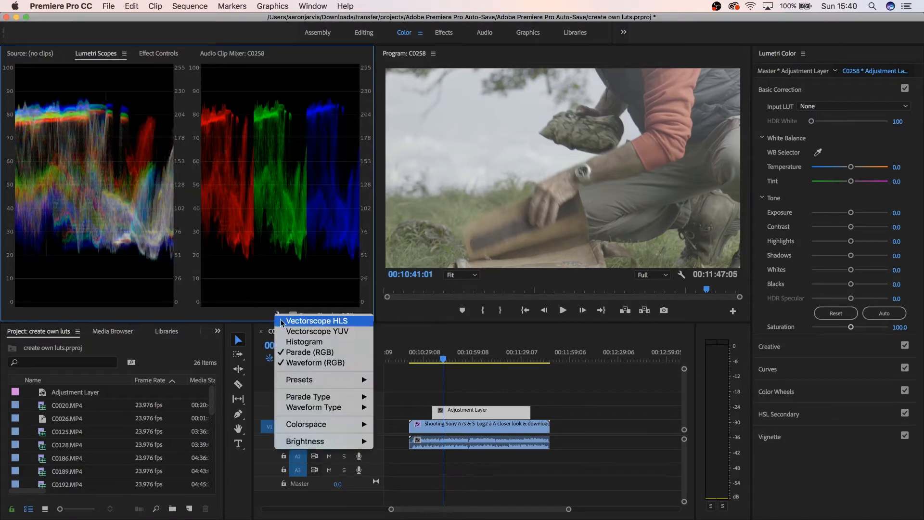
{"action": "left_click", "coordinate": [298, 364]}
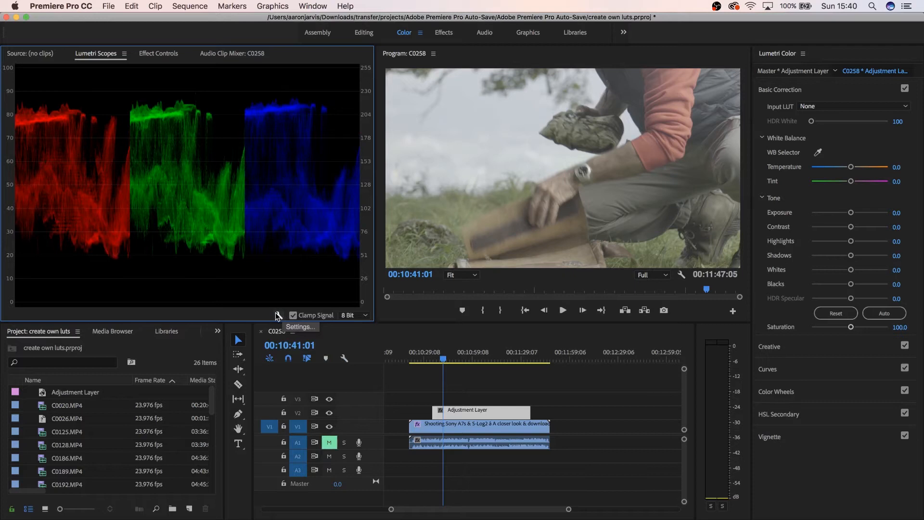
{"action": "left_click", "coordinate": [278, 316]}
{"action": "left_click", "coordinate": [460, 368]}
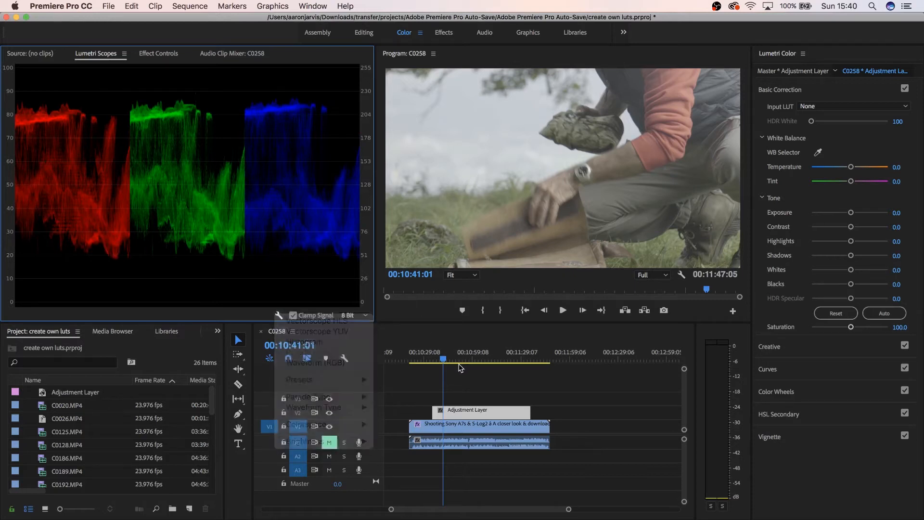
- Move the playhead to 00:11:00:00 and strongly lower the adjustment layer's shadow luminance in the Color Wheels
{"action": "left_click_drag", "start_coordinate": [447, 361], "coordinate": [474, 361]}
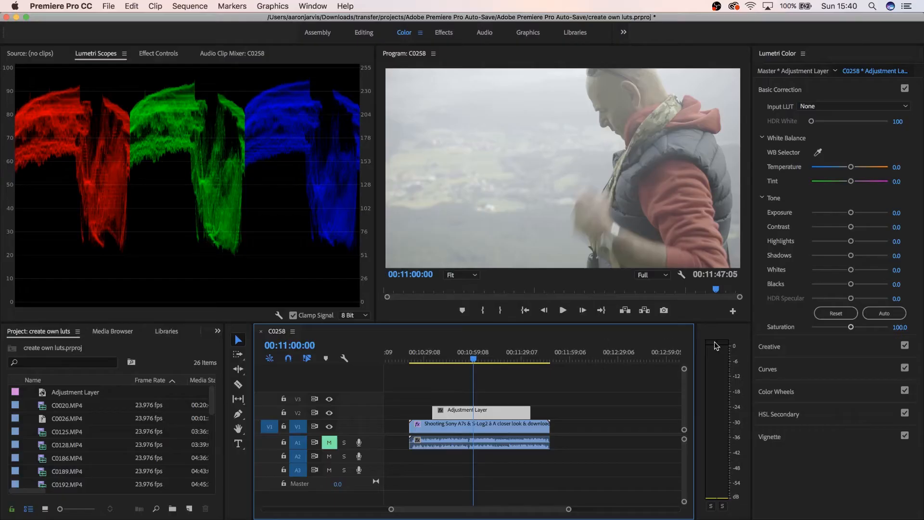
{"action": "left_click", "coordinate": [784, 392]}
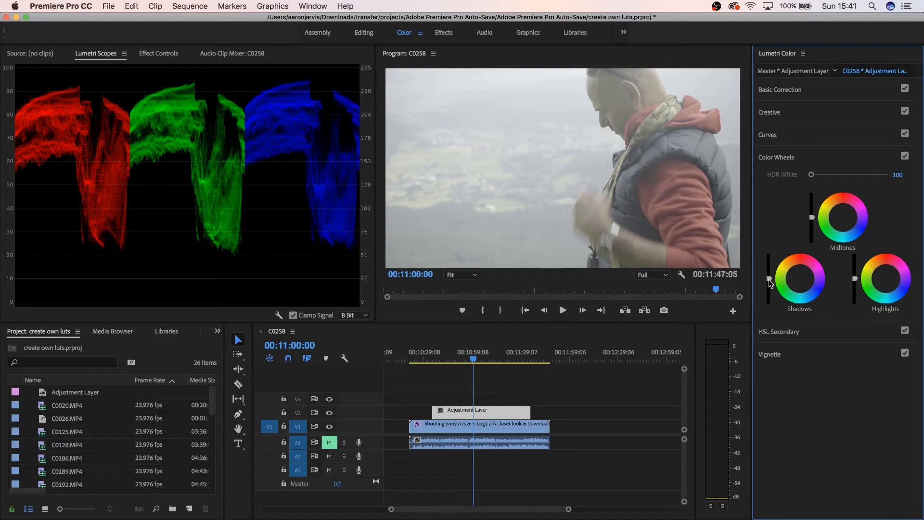
{"action": "left_click_drag", "start_coordinate": [770, 278], "coordinate": [769, 297]}
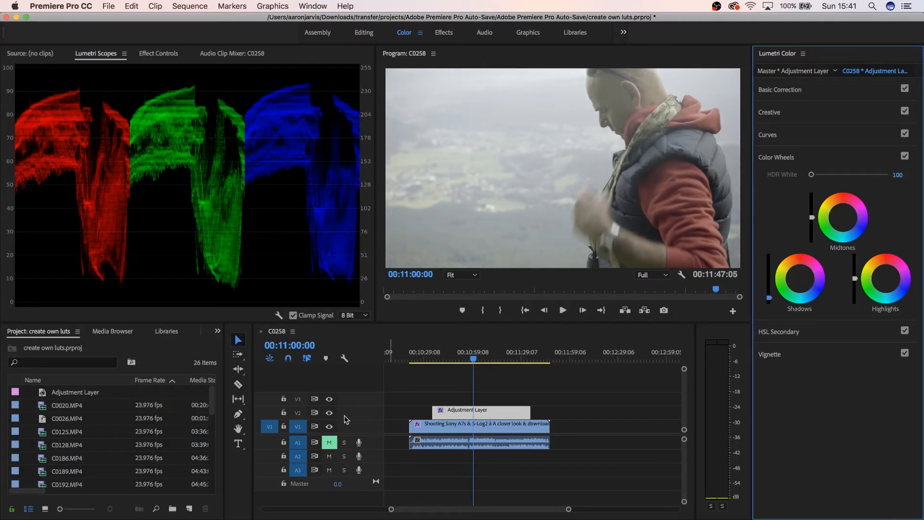
- Toggle the V2 track's visibility several times to compare the image with and without the adjustment layer
{"action": "left_click", "coordinate": [331, 414]}
{"action": "left_click", "coordinate": [332, 413]}
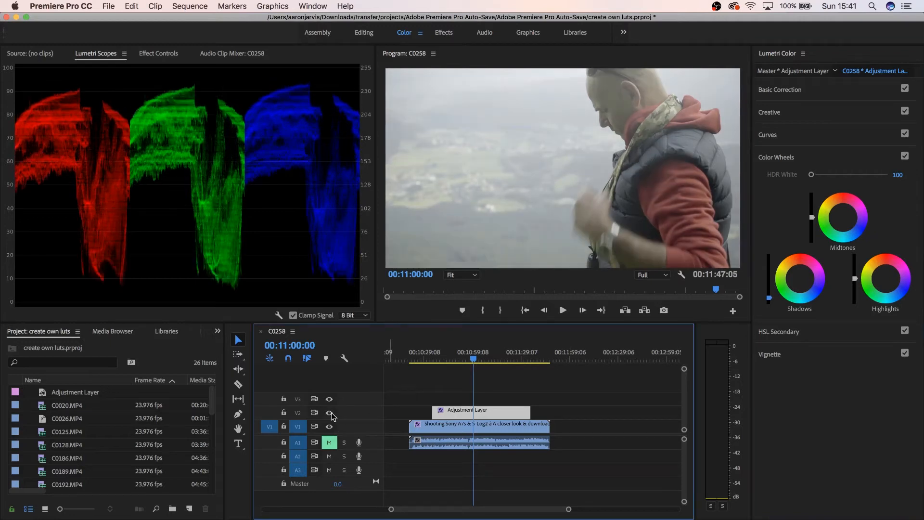
{"action": "left_click", "coordinate": [330, 413]}
{"action": "left_click", "coordinate": [330, 413]}
{"action": "left_click", "coordinate": [330, 413]}
{"action": "left_click", "coordinate": [330, 413]}
- Raise the highlight luminance slightly and lower the midtone luminance a little in the Color Wheels
{"action": "left_click", "coordinate": [852, 280]}
{"action": "left_click_drag", "start_coordinate": [855, 279], "coordinate": [855, 276]}
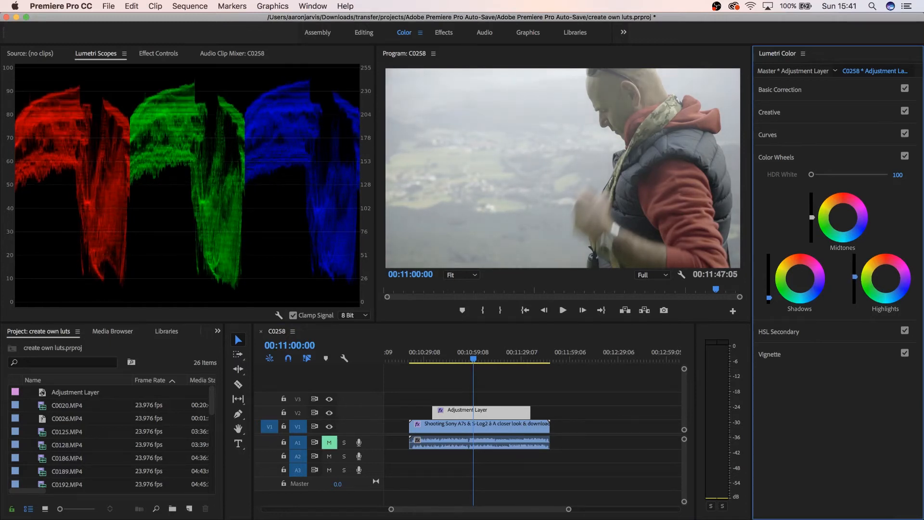
{"action": "left_click_drag", "start_coordinate": [813, 219], "coordinate": [812, 221]}
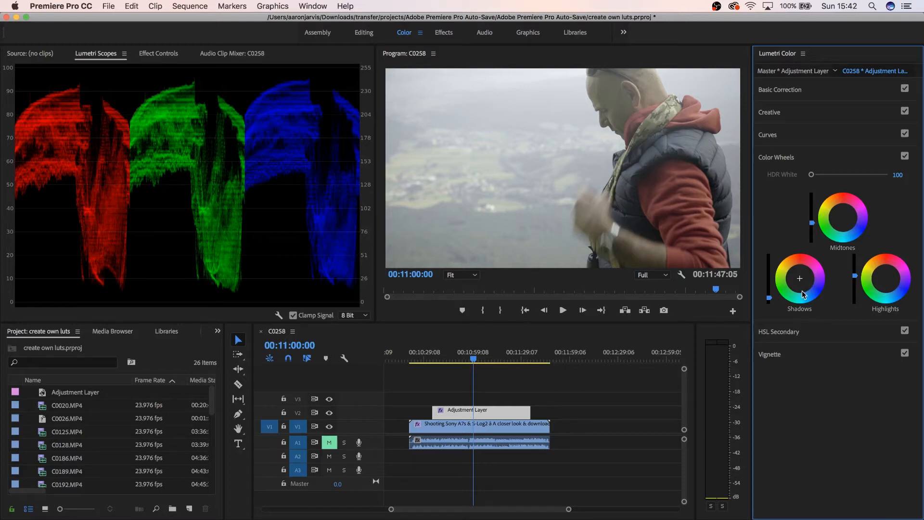
- Try a teal and an orange tint on the Shadows color wheel, and return it close to neutral
{"action": "left_click_drag", "start_coordinate": [802, 293], "coordinate": [802, 287]}
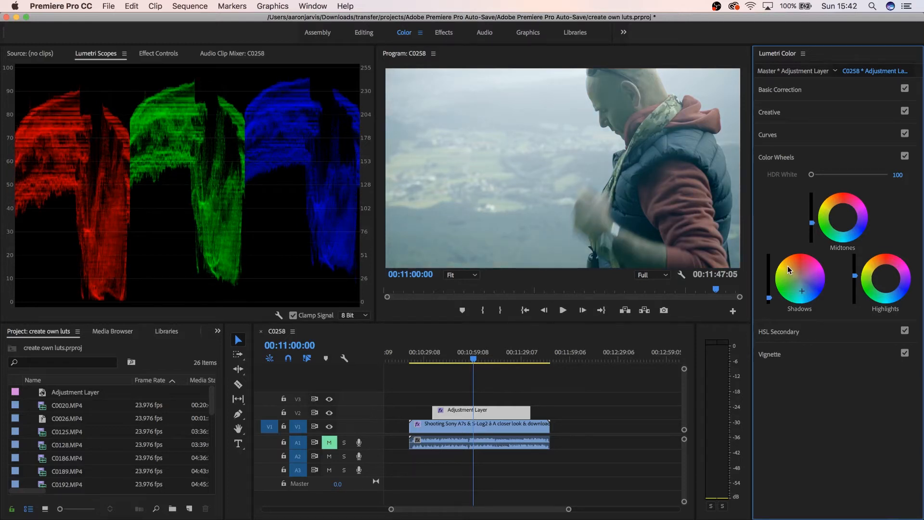
{"action": "left_click", "coordinate": [788, 265]}
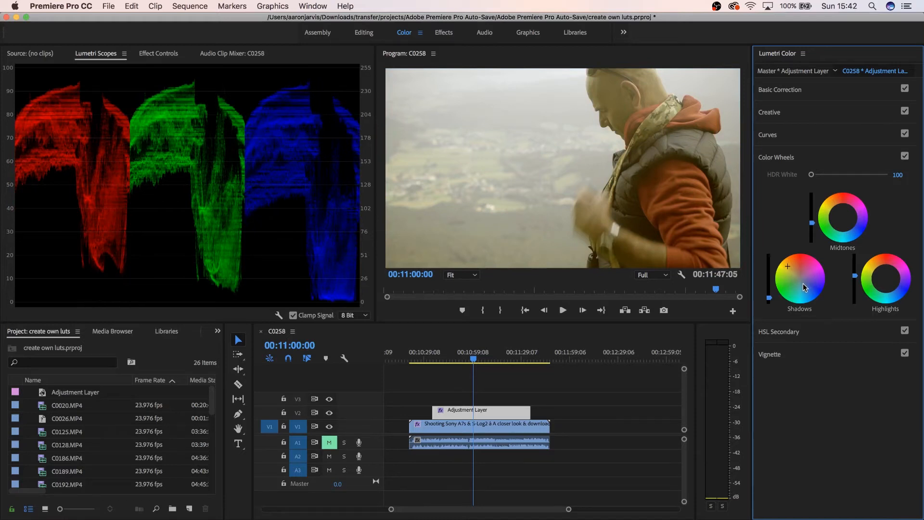
{"action": "double_click", "coordinate": [802, 283]}
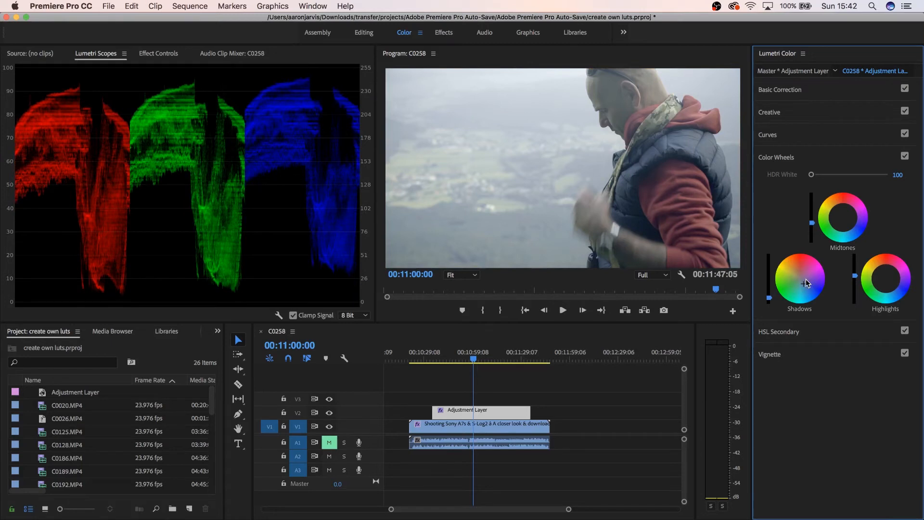
- Try blue and orange tints on the Highlights color wheel, and reset both the Shadows and Highlights wheels to neutral
{"action": "left_click", "coordinate": [896, 295]}
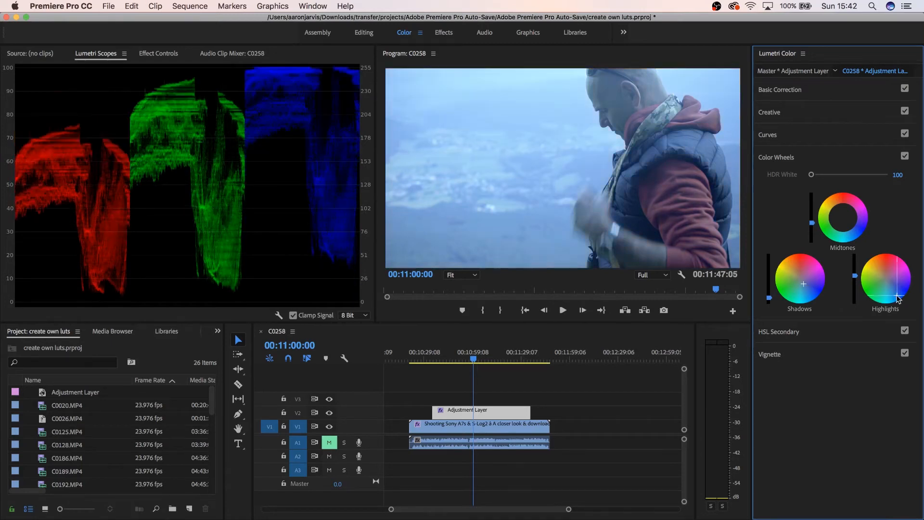
{"action": "left_click", "coordinate": [883, 274]}
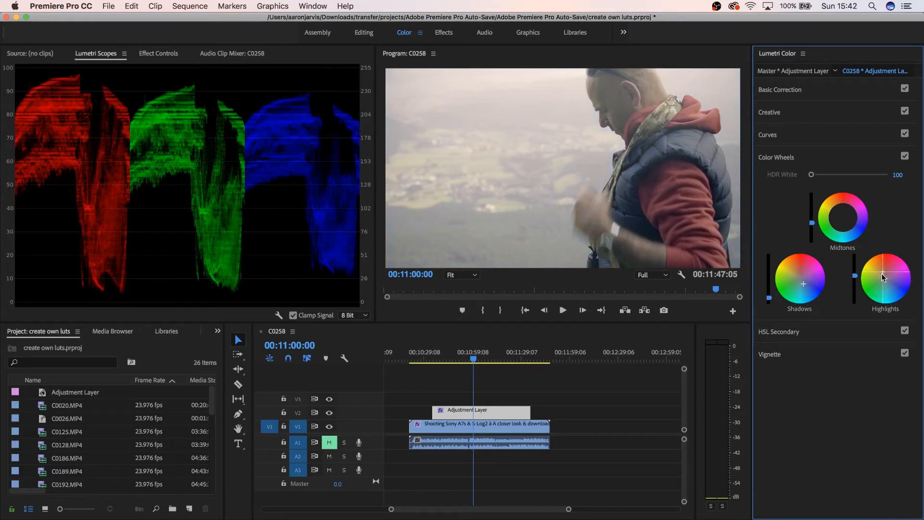
{"action": "left_click_drag", "start_coordinate": [883, 277], "coordinate": [878, 263]}
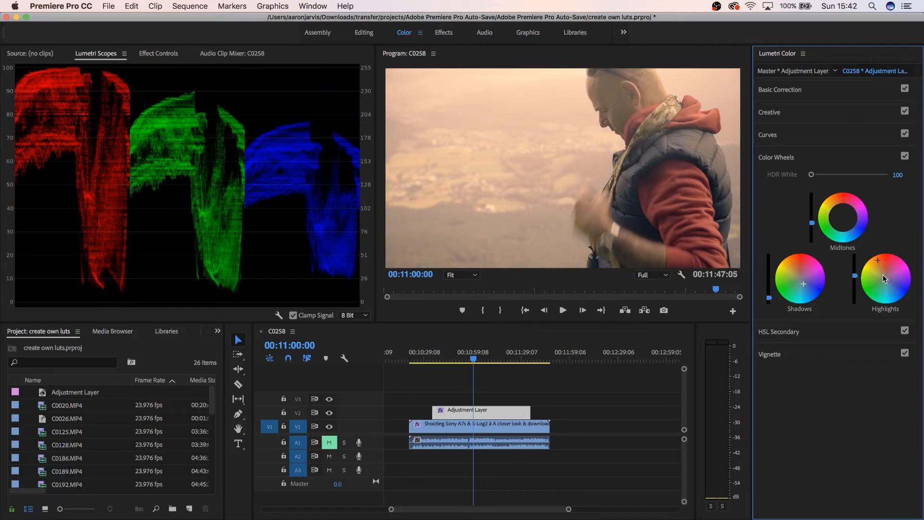
{"action": "double_click", "coordinate": [883, 274]}
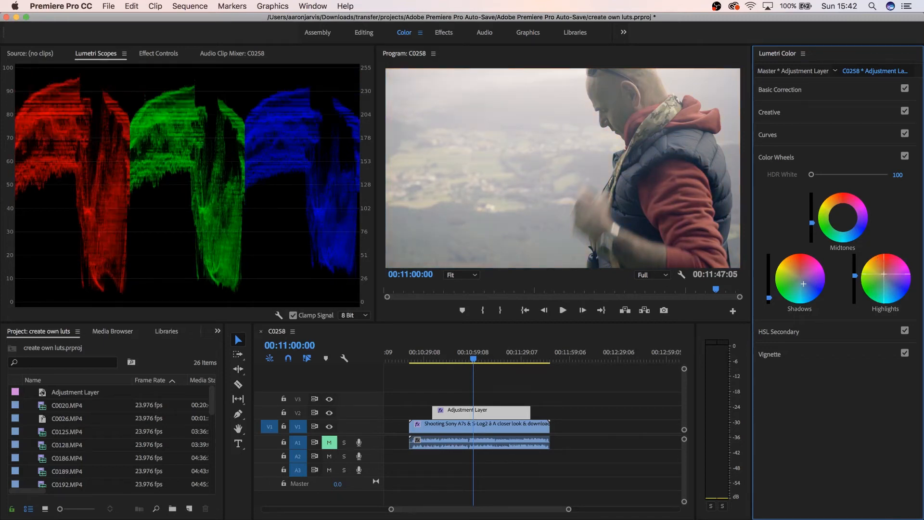
{"action": "mouse_move", "coordinate": [882, 273]}
{"action": "left_mouse_down"}
{"action": "mouse_move", "coordinate": [891, 283]}
{"action": "mouse_move", "coordinate": [883, 275]}
{"action": "left_mouse_up"}
{"action": "left_click", "coordinate": [894, 298]}
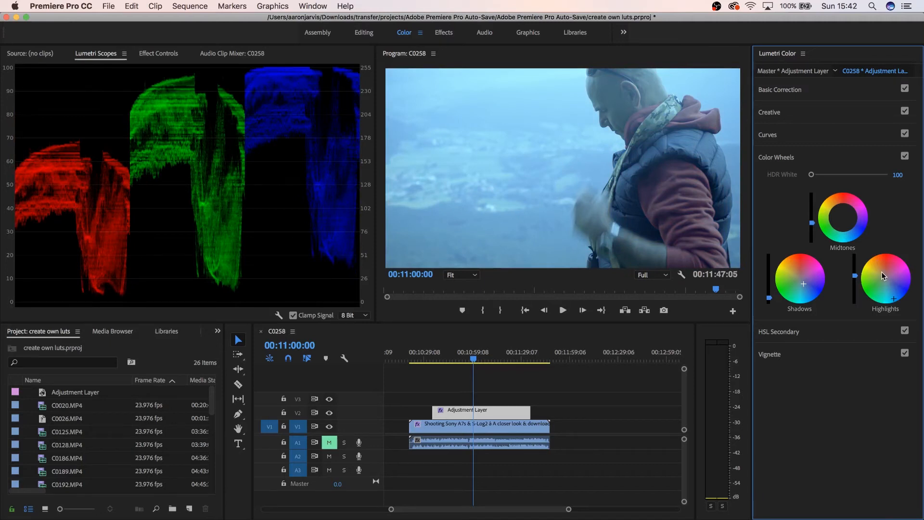
{"action": "left_click", "coordinate": [884, 275]}
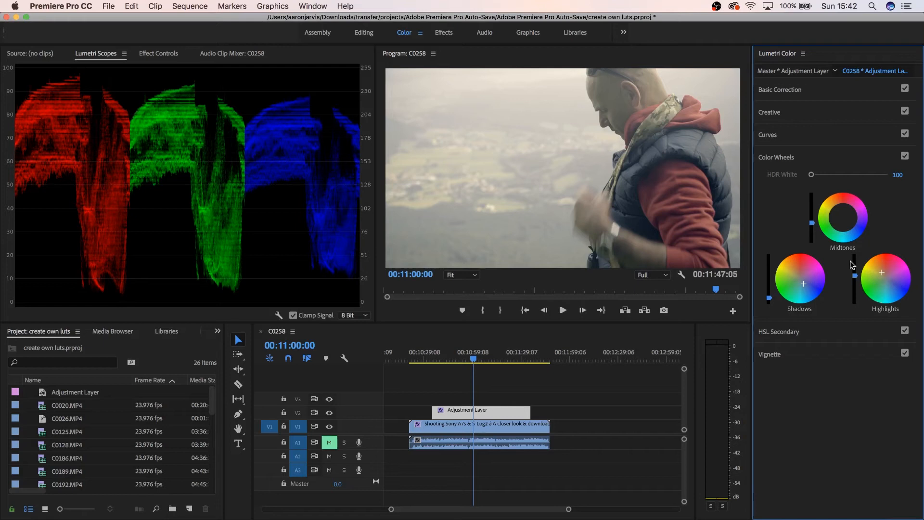
{"action": "double_click", "coordinate": [806, 288]}
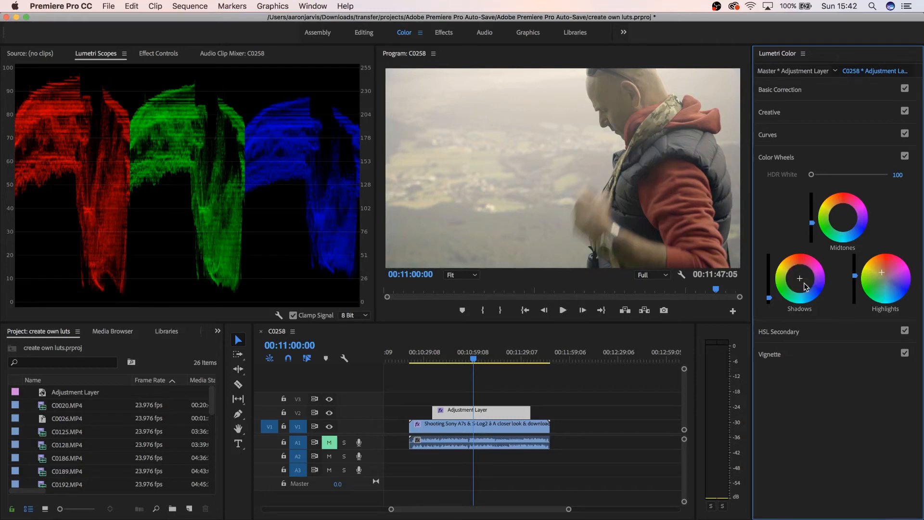
{"action": "left_click", "coordinate": [887, 278]}
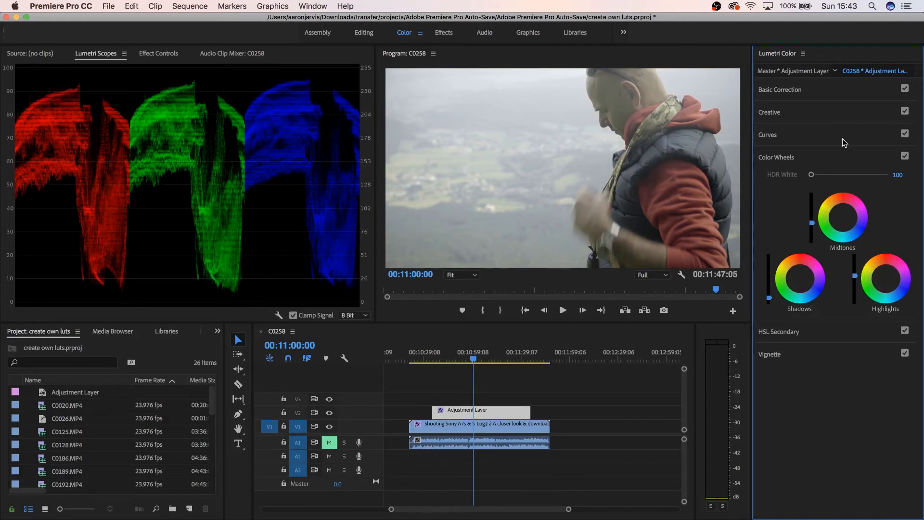
- Shape a gentle S-curve on the white RGB curve, raising the upper quarter slightly and lowering the lower quarter
{"action": "left_click", "coordinate": [817, 142]}
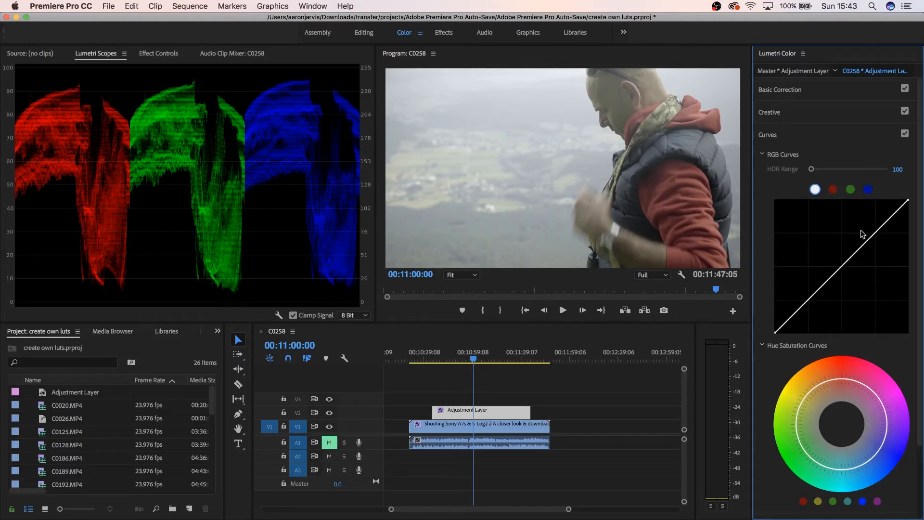
{"action": "left_click", "coordinate": [868, 189]}
{"action": "left_click", "coordinate": [832, 189]}
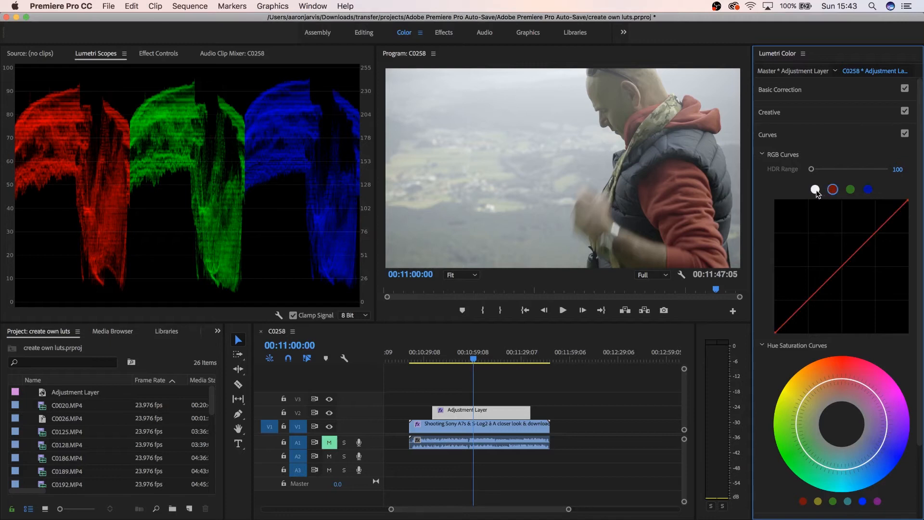
{"action": "left_click", "coordinate": [815, 189]}
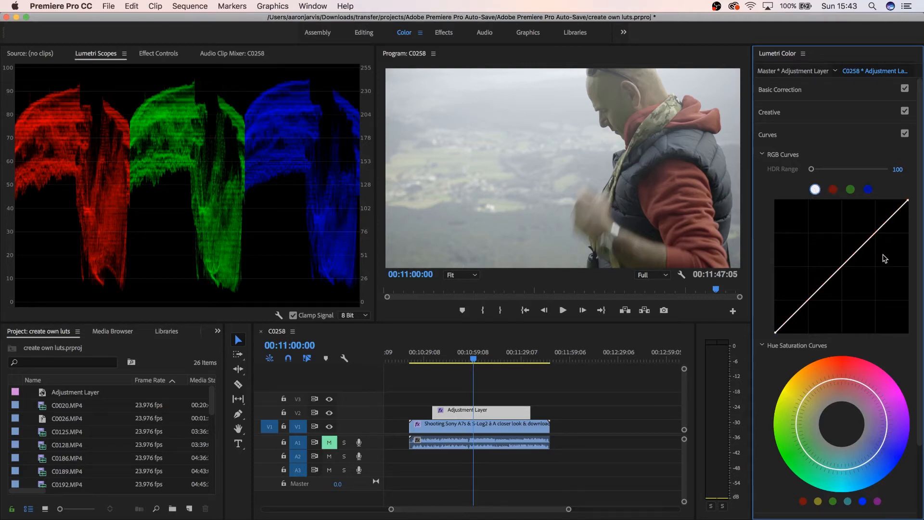
{"action": "left_click_drag", "start_coordinate": [875, 234], "coordinate": [874, 231]}
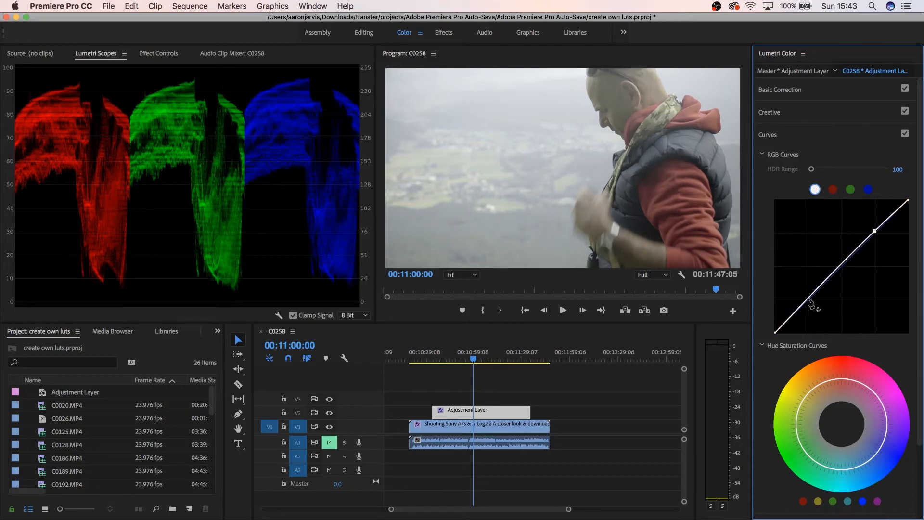
{"action": "left_click_drag", "start_coordinate": [808, 301], "coordinate": [809, 304]}
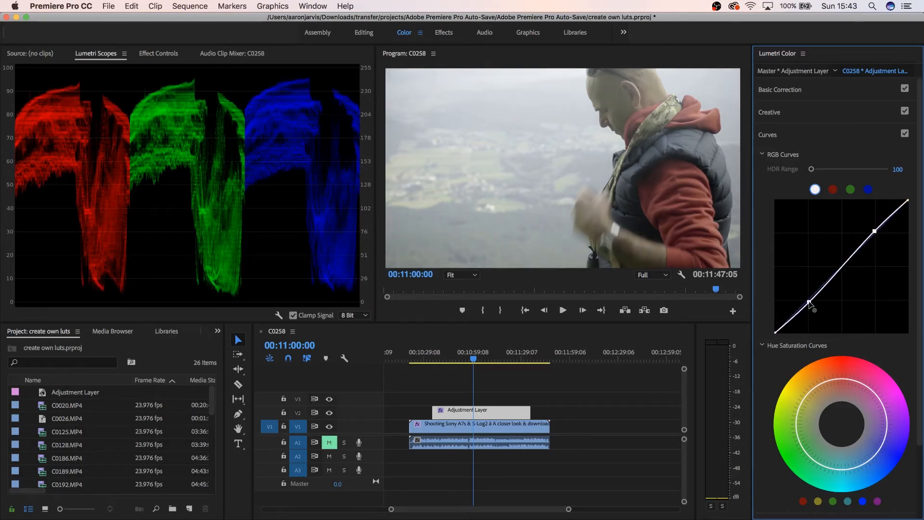
{"action": "left_click_drag", "start_coordinate": [810, 302], "coordinate": [810, 303]}
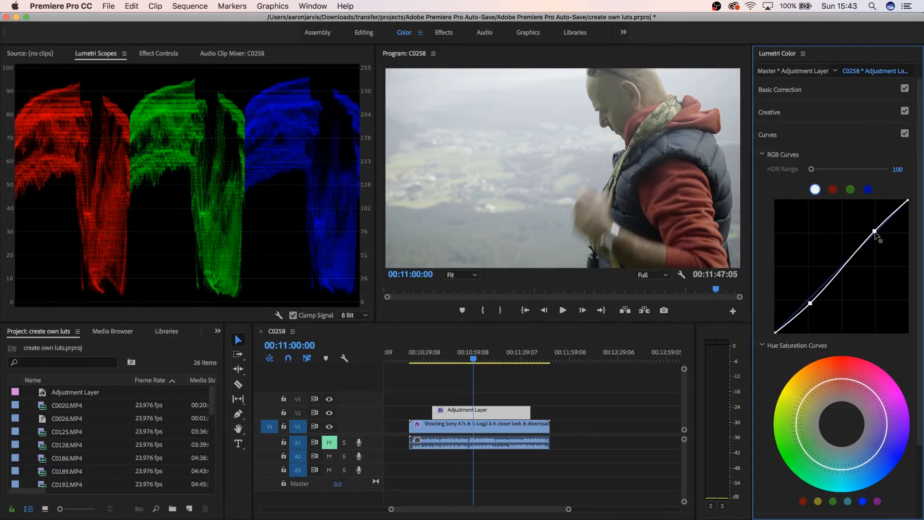
{"action": "mouse_move", "coordinate": [875, 232]}
{"action": "left_mouse_down"}
{"action": "mouse_move", "coordinate": [882, 222]}
{"action": "mouse_move", "coordinate": [875, 232]}
{"action": "left_mouse_up"}
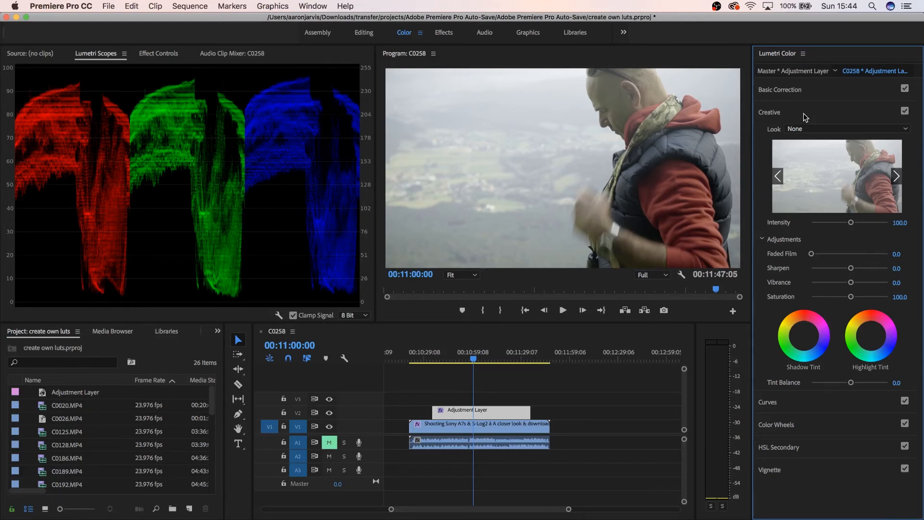
- Set Sharpen to 8.6 and Faded Film to 30.0 in the Creative adjustments of the adjustment layer
{"action": "left_click_drag", "start_coordinate": [851, 268], "coordinate": [852, 273]}
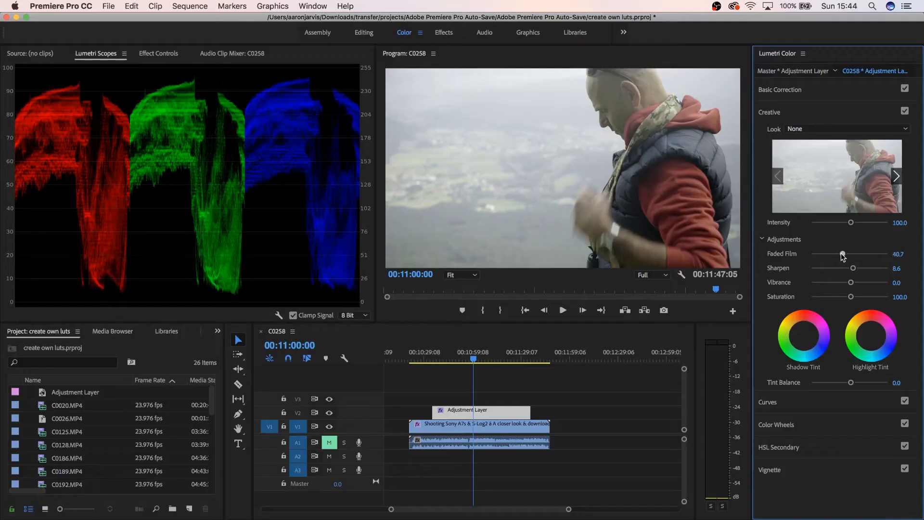
{"action": "mouse_move", "coordinate": [843, 253]}
{"action": "left_mouse_down"}
{"action": "mouse_move", "coordinate": [795, 255]}
{"action": "mouse_move", "coordinate": [835, 260]}
{"action": "left_mouse_up"}
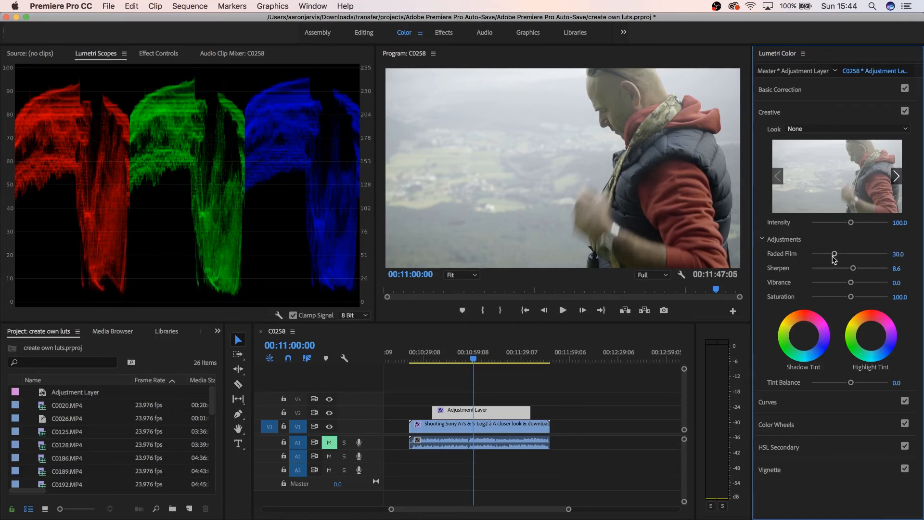
{"action": "left_click", "coordinate": [788, 430]}
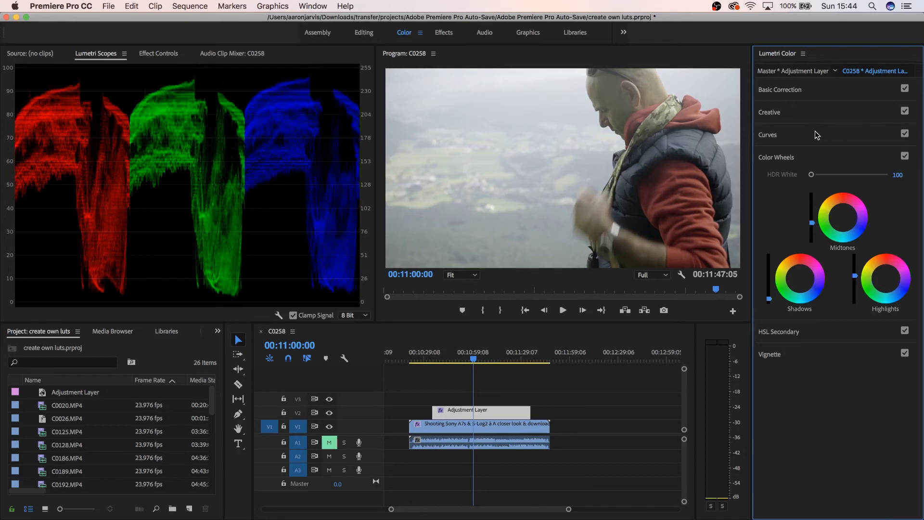
- Set Contrast to 30.0, Whites to -20.0 and Blacks to -17.1 in the Basic Correction tone settings of the adjustment layer
{"action": "key", "text": "super+s"}
{"action": "left_click", "coordinate": [810, 112]}
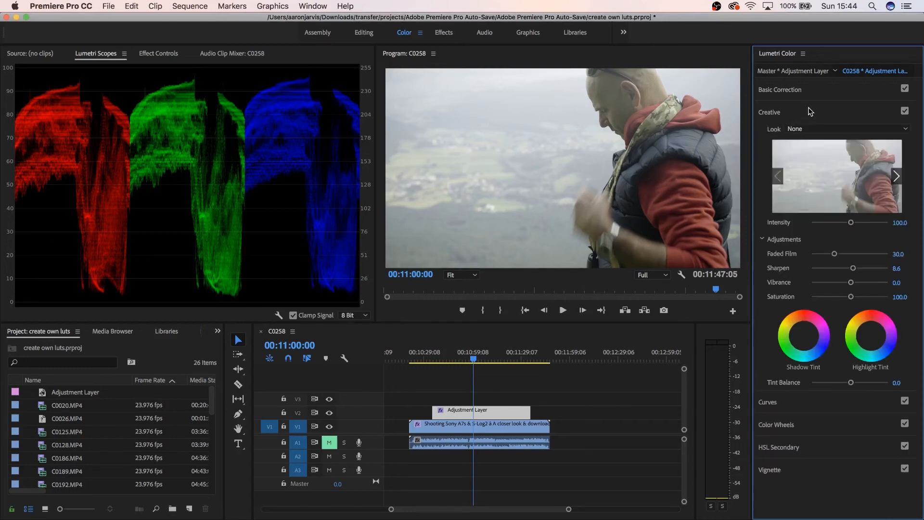
{"action": "left_click", "coordinate": [810, 111]}
{"action": "left_click", "coordinate": [810, 92]}
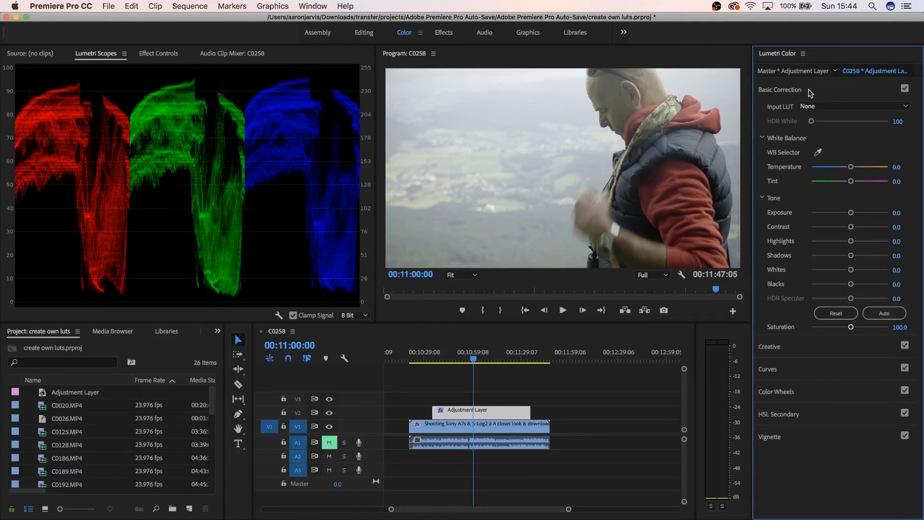
{"action": "left_click_drag", "start_coordinate": [851, 227], "coordinate": [861, 228]}
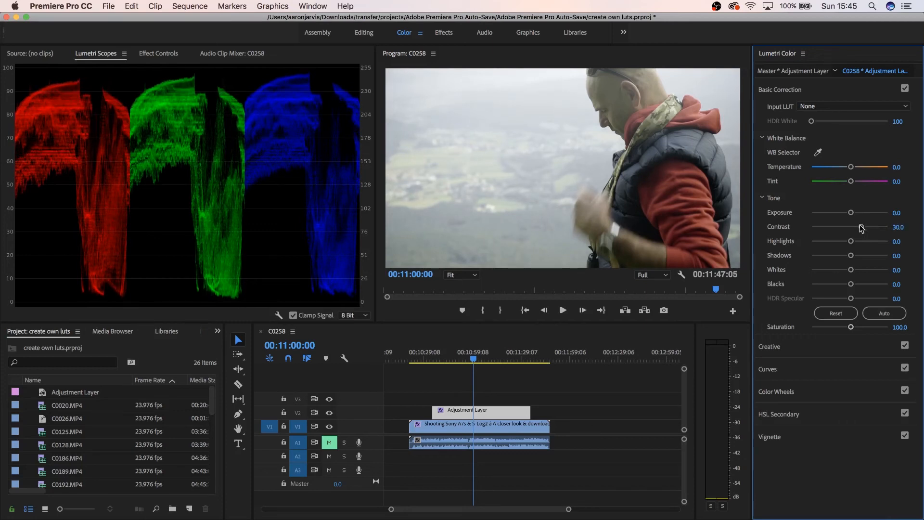
{"action": "left_click_drag", "start_coordinate": [851, 269], "coordinate": [842, 271]}
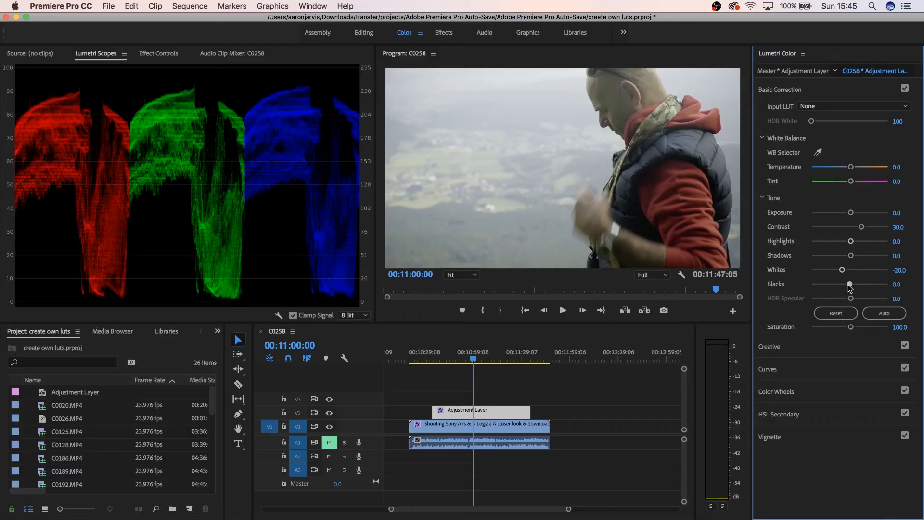
{"action": "left_click_drag", "start_coordinate": [848, 286], "coordinate": [842, 288]}
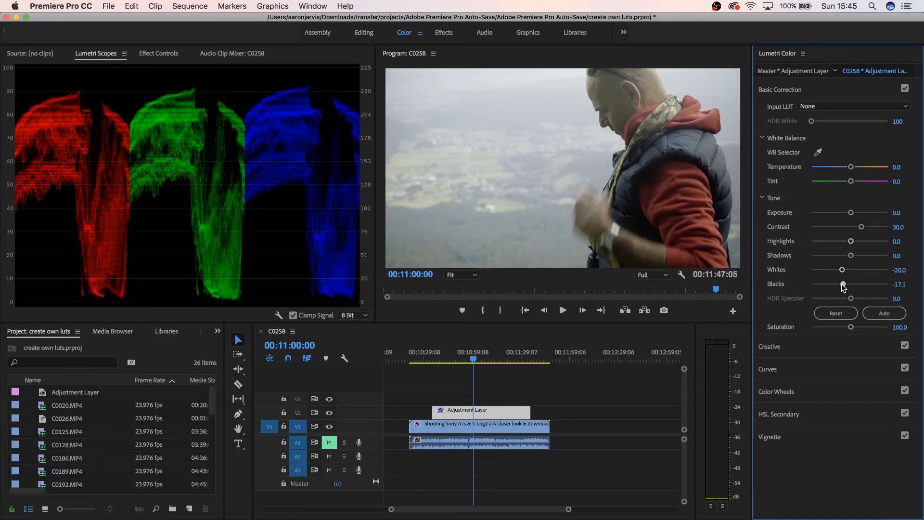
- Set the Basic Correction Saturation to 115.7 and compare the frame with the V2 adjustment layer hidden and shown
{"action": "left_click_drag", "start_coordinate": [851, 330], "coordinate": [855, 330]}
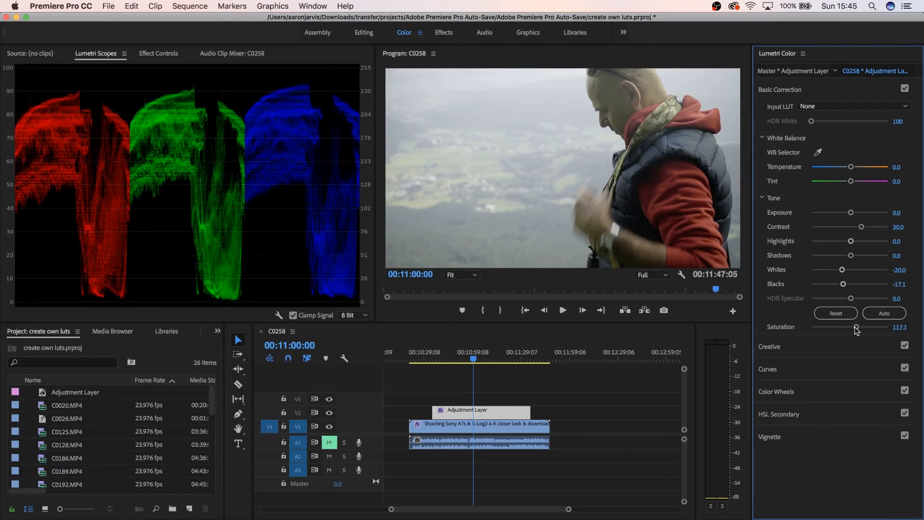
{"action": "double_click", "coordinate": [855, 327]}
{"action": "left_click_drag", "start_coordinate": [853, 327], "coordinate": [855, 327]}
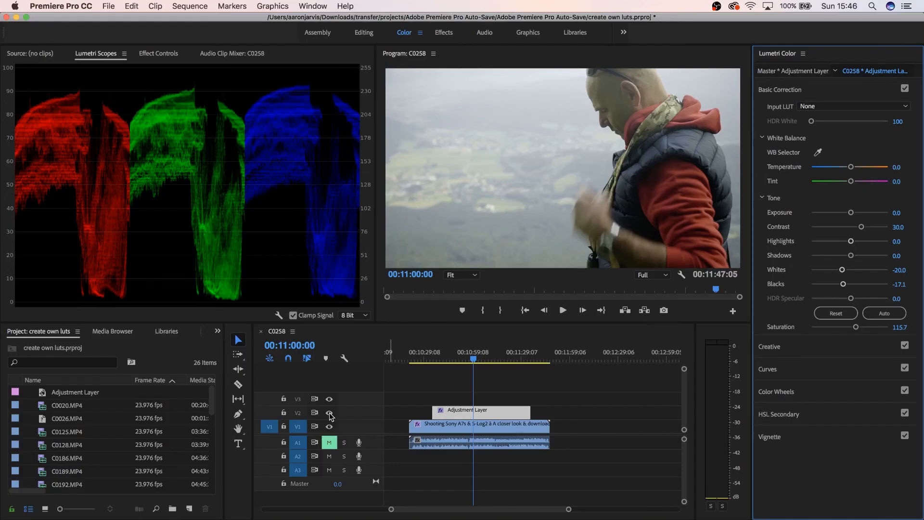
{"action": "left_click", "coordinate": [330, 412]}
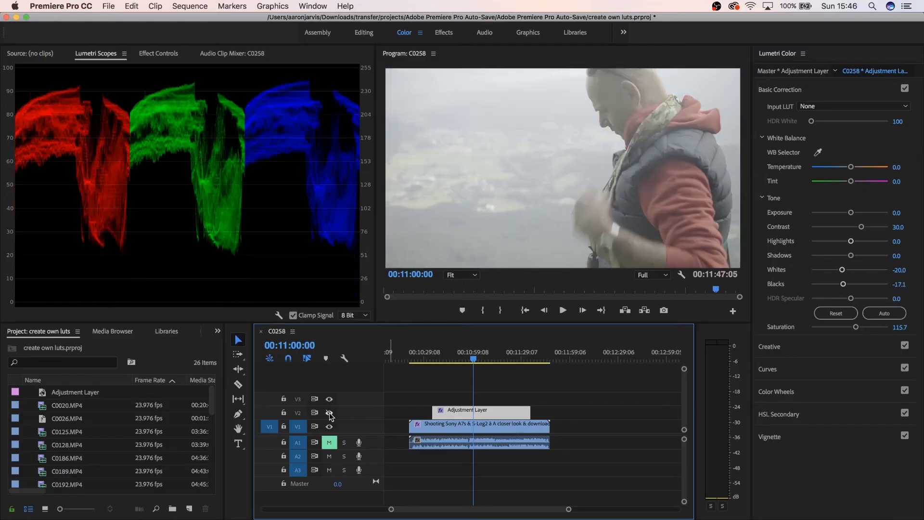
{"action": "left_click", "coordinate": [329, 413]}
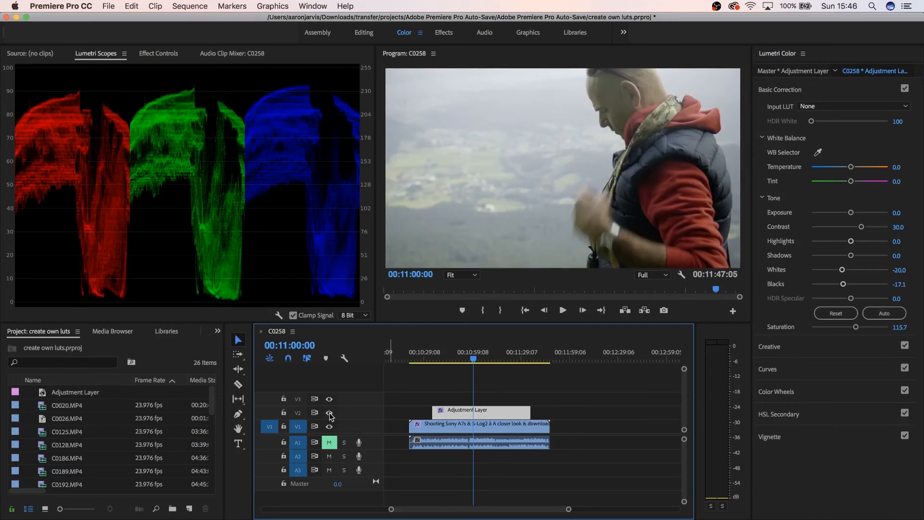
- Extend the adjustment layer to the end of the clip on V1 and play the footage, comparing it with and without the grade
{"action": "left_click_drag", "start_coordinate": [530, 412], "coordinate": [547, 413]}
{"action": "left_click", "coordinate": [562, 310]}
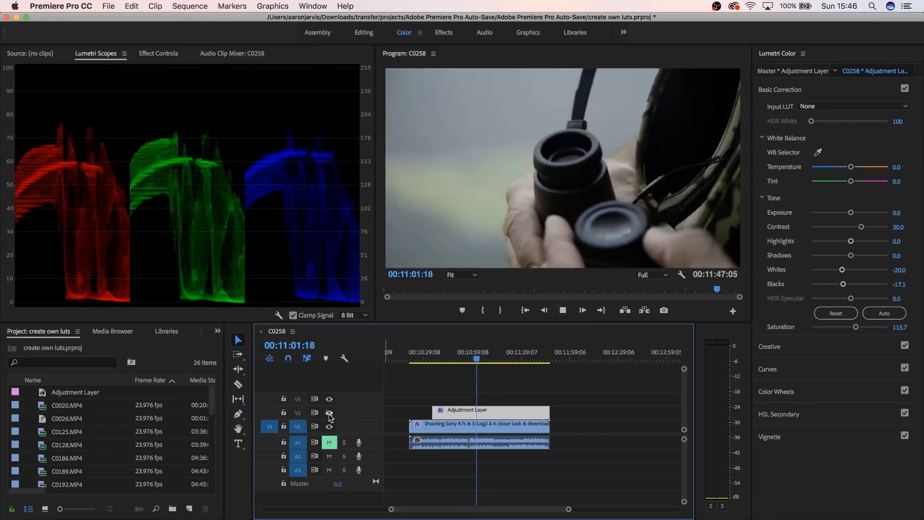
{"action": "left_click", "coordinate": [329, 413]}
{"action": "left_click", "coordinate": [329, 413]}
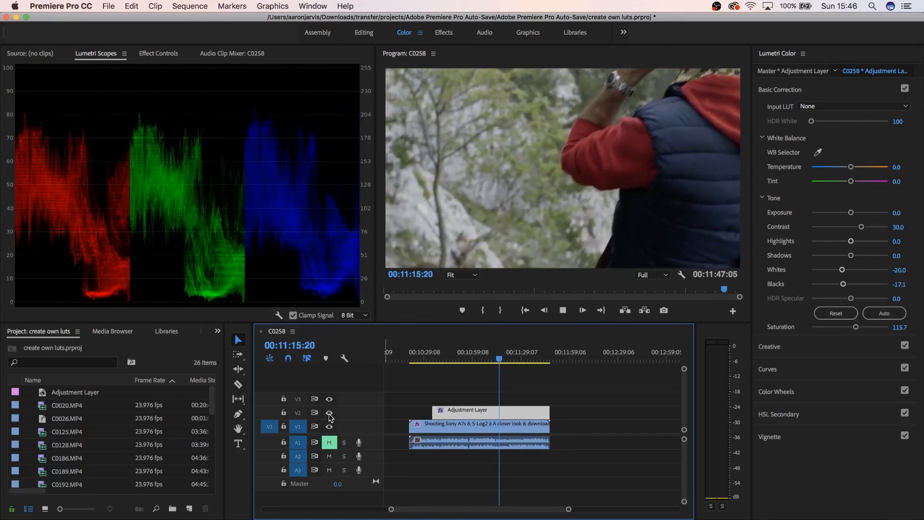
{"action": "left_click", "coordinate": [569, 313]}
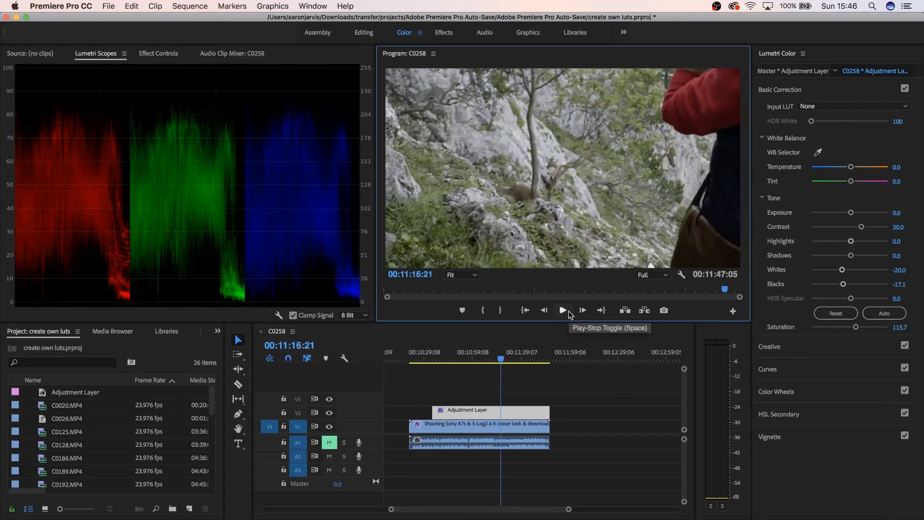